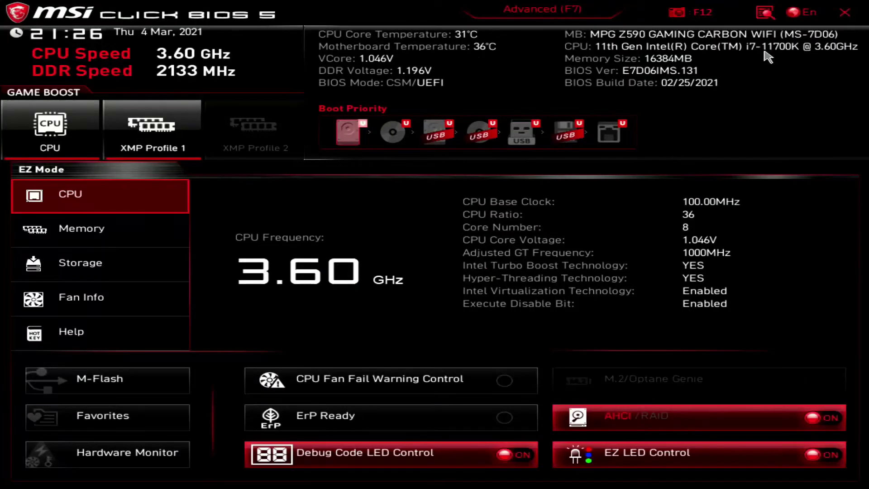
# Enable XMP Profile 1 for the memory and open the advanced overclocking settings.
pyautogui.click(148, 130)
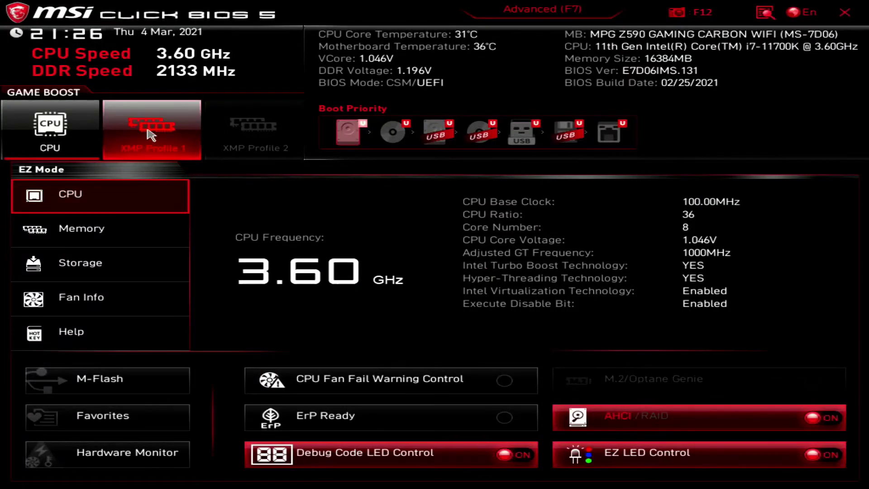
pyautogui.click(542, 10)
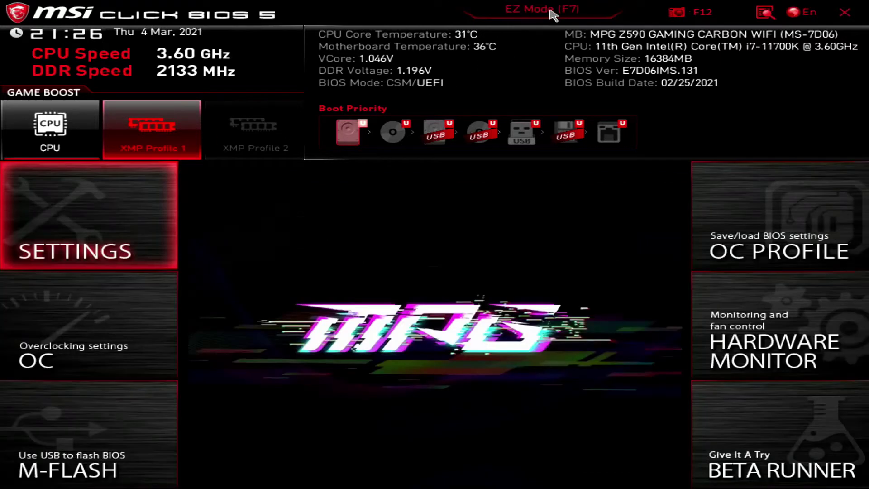
pyautogui.click(132, 312)
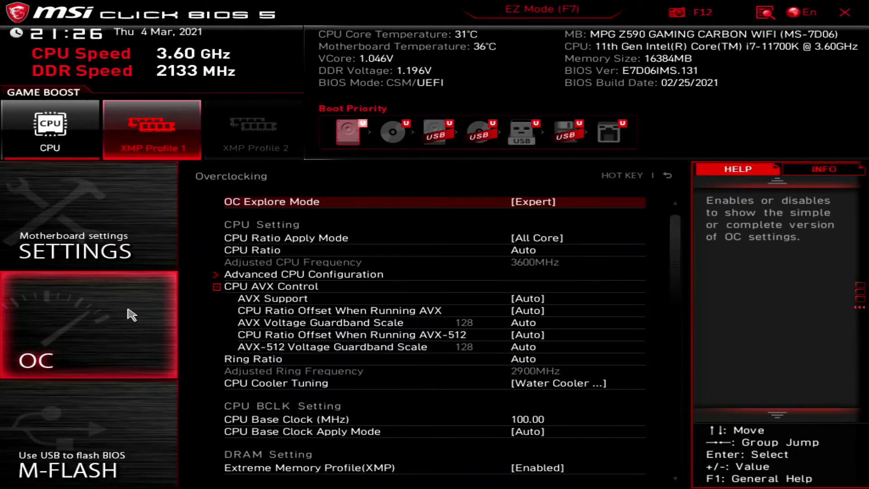
# Set the CPU Ratio Apply Mode to Turbo Ratio Offset.
pyautogui.press('Down')
pyautogui.press('Return')
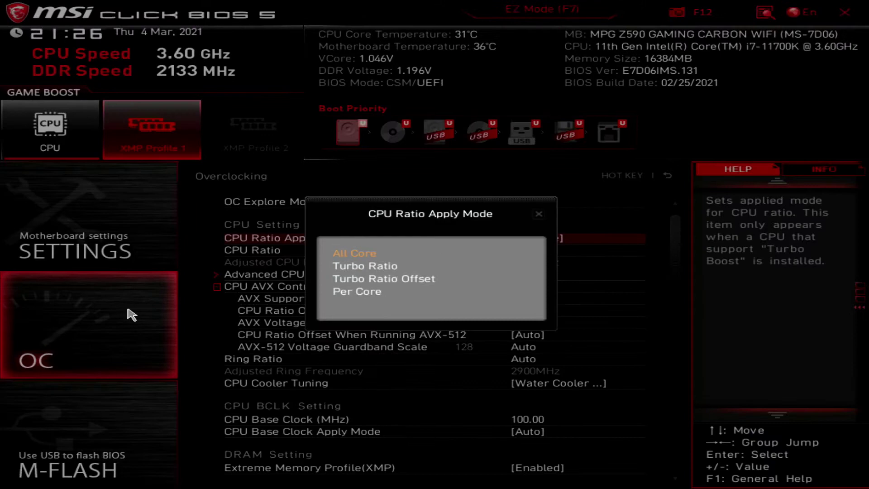
pyautogui.press('Down')
pyautogui.press('Down')
pyautogui.press('Return')
# Set the Turbo Ratio Offset Value to +3.
pyautogui.press('Down')
pyautogui.press('Return')
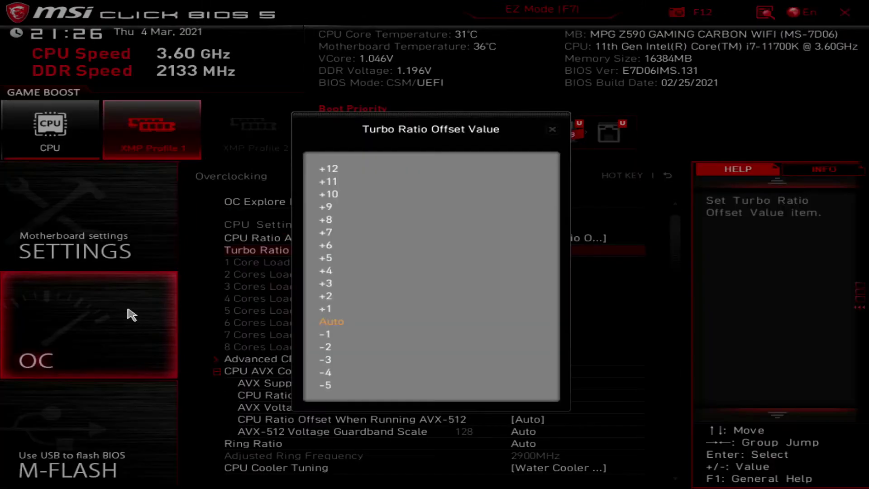
pyautogui.press('Up')
pyautogui.press('Up')
pyautogui.press('Up')
pyautogui.press('Return')
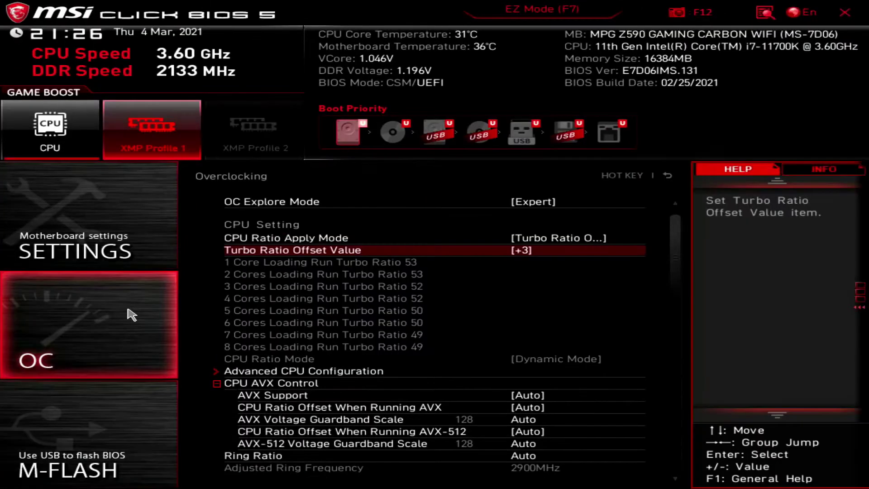
# Set Intel C-State to Enabled in the Advanced CPU Configuration.
pyautogui.press('Down')
pyautogui.press('Return')
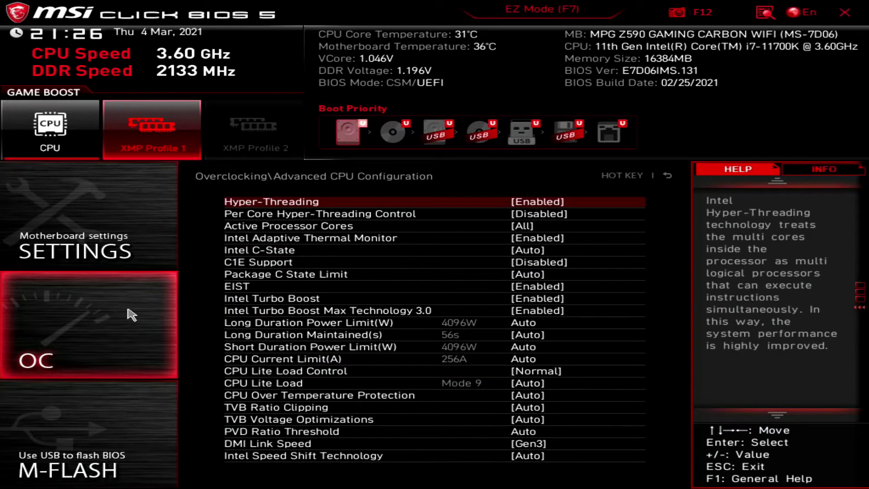
pyautogui.press('Down')
pyautogui.press('Down')
pyautogui.press('Down')
pyautogui.press('Down')
pyautogui.press('Down')
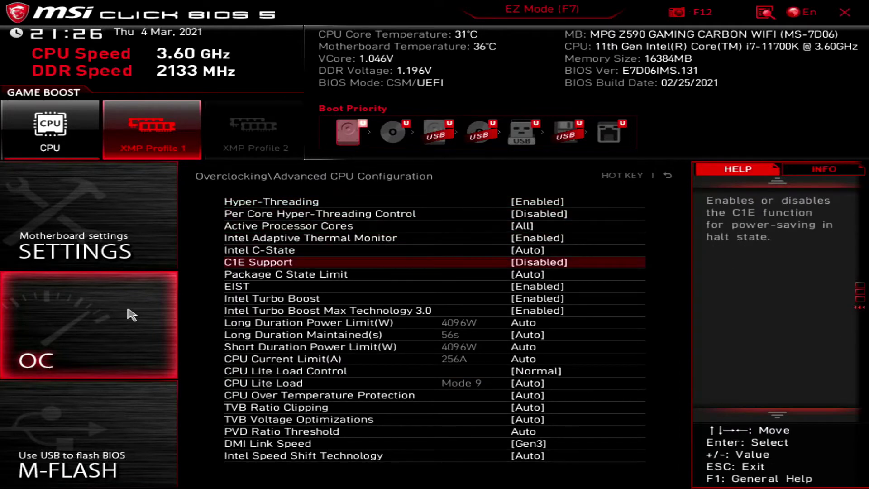
pyautogui.press('Up')
pyautogui.press('Return')
pyautogui.press('Down')
pyautogui.press('Down')
pyautogui.press('Return')
# Set TVB Ratio Clipping to Disabled and return to the main overclocking settings.
pyautogui.press('Down')
pyautogui.press('Down')
pyautogui.press('Down')
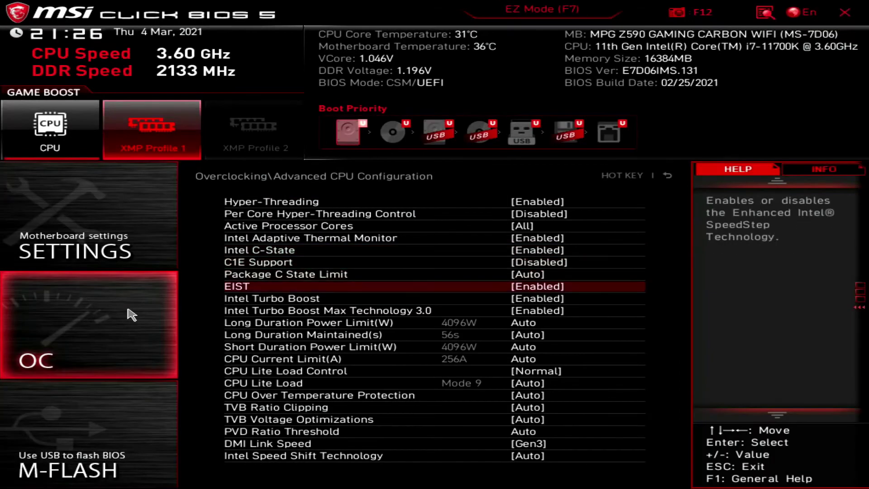
pyautogui.press('Down')
pyautogui.press('Down')
pyautogui.press('Down')
pyautogui.press('Down')
pyautogui.press('Down')
pyautogui.press('Down')
pyautogui.press('Down')
pyautogui.press('Down')
pyautogui.press('Down')
pyautogui.press('Down')
pyautogui.press('Return')
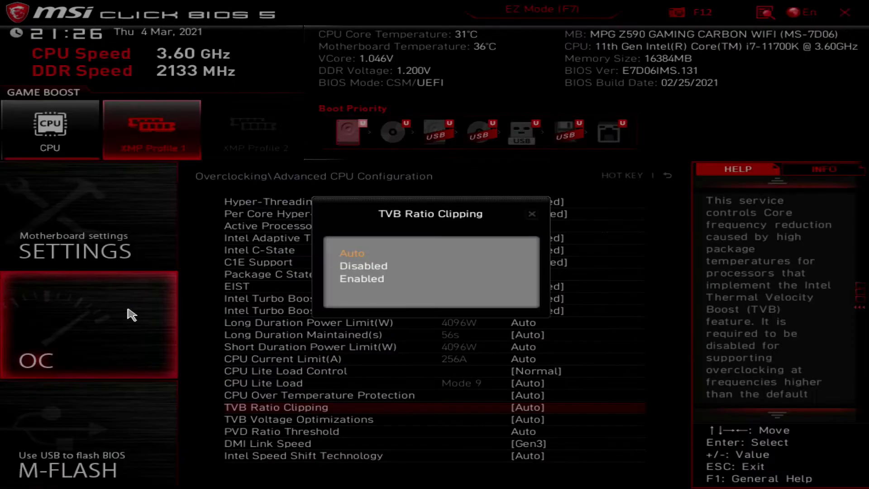
pyautogui.press('Up')
pyautogui.press('Up')
pyautogui.press('Return')
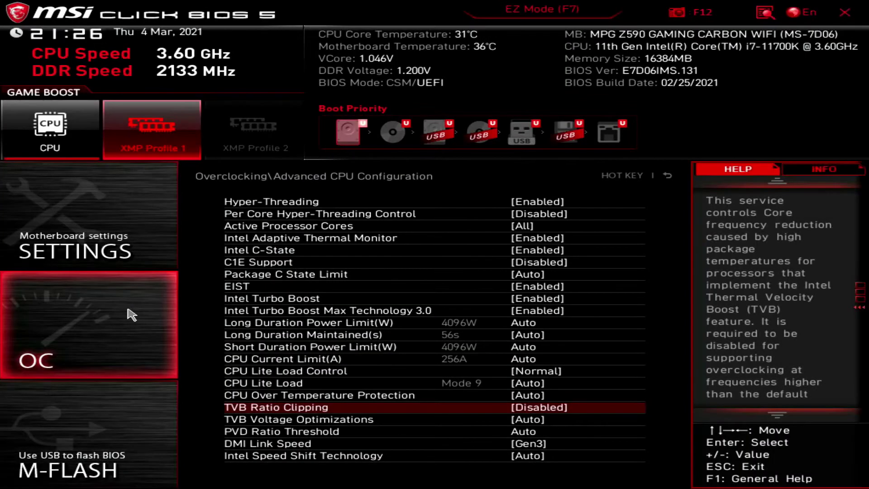
pyautogui.press('Escape')
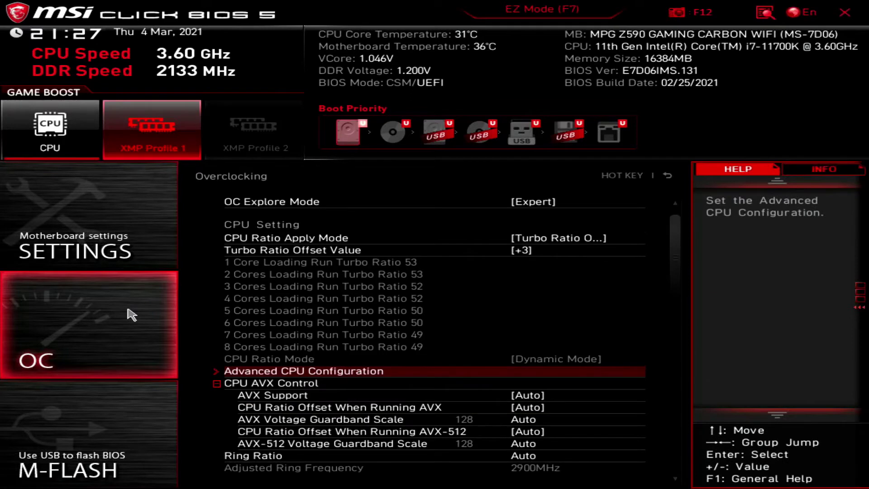
# Set the CPU Ratio Offset When Running AVX to -7.
pyautogui.press('Down')
pyautogui.press('Down')
pyautogui.press('Down')
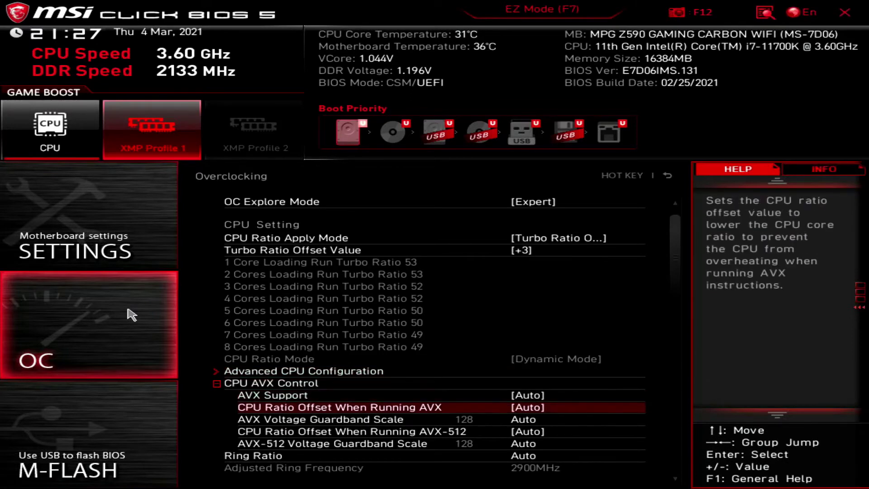
pyautogui.press('Return')
pyautogui.press('Down')
pyautogui.press('Down')
pyautogui.press('Down')
pyautogui.press('Down')
pyautogui.press('Down')
pyautogui.press('Down')
pyautogui.press('Down')
pyautogui.press('Down')
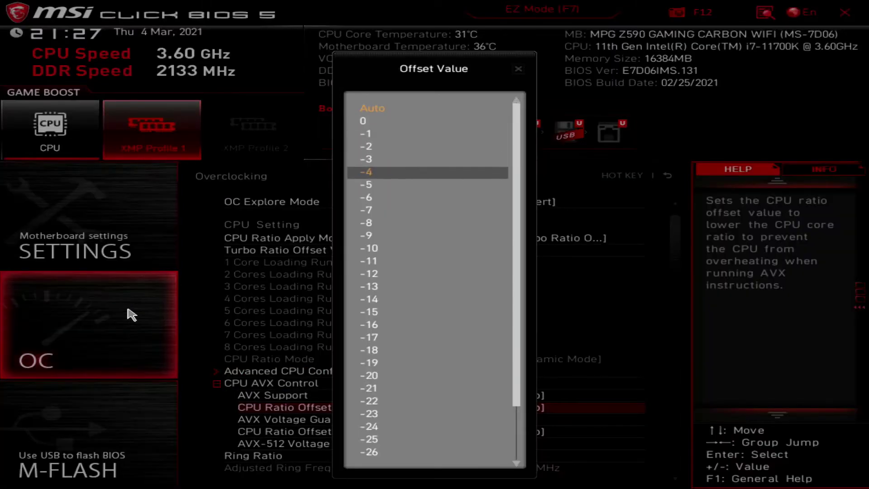
pyautogui.press('Return')
# Set the CPU Ratio Offset When Running AVX-512 to -7.
pyautogui.press('Down')
pyautogui.press('Down')
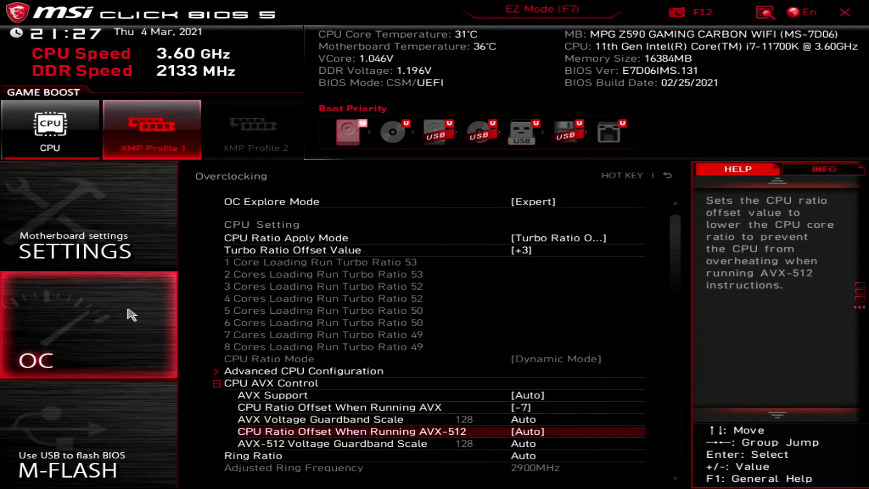
pyautogui.press('Return')
pyautogui.press('Down')
pyautogui.press('Down')
pyautogui.press('Down')
pyautogui.press('Down')
pyautogui.press('Down')
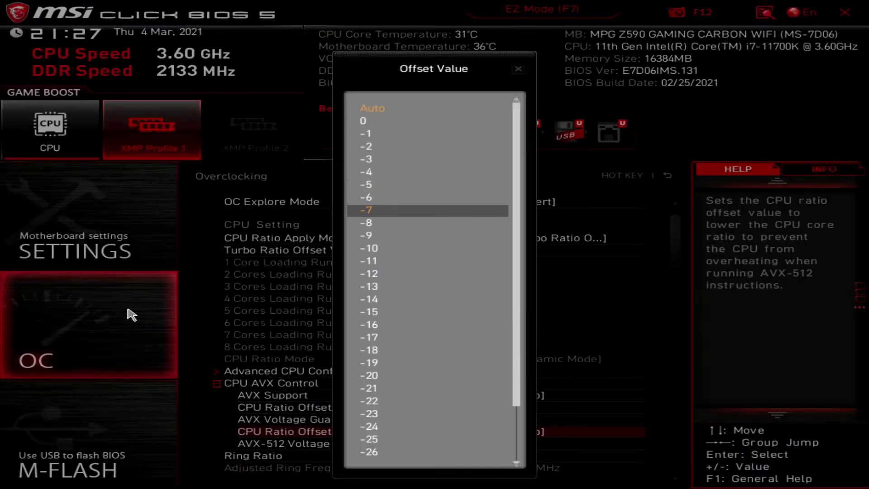
pyautogui.press('Return')
# Set the CPU Core Voltage Mode to Adaptive Mode in the voltage settings.
pyautogui.press('Down')
pyautogui.press('Down')
pyautogui.press('Down')
pyautogui.press('Down')
pyautogui.press('Down')
pyautogui.press('Down')
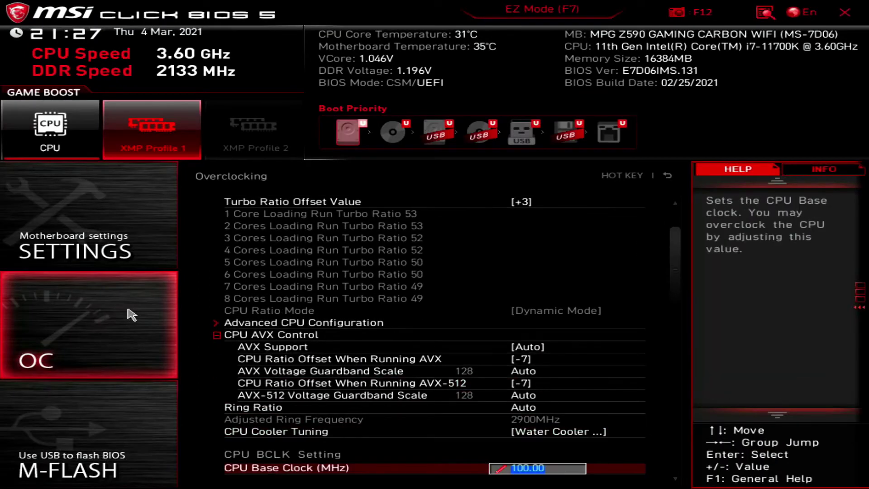
pyautogui.press('Down')
pyautogui.press('Down')
pyautogui.press('Down')
pyautogui.press('Down')
pyautogui.press('Down')
pyautogui.press('Down')
pyautogui.press('Down')
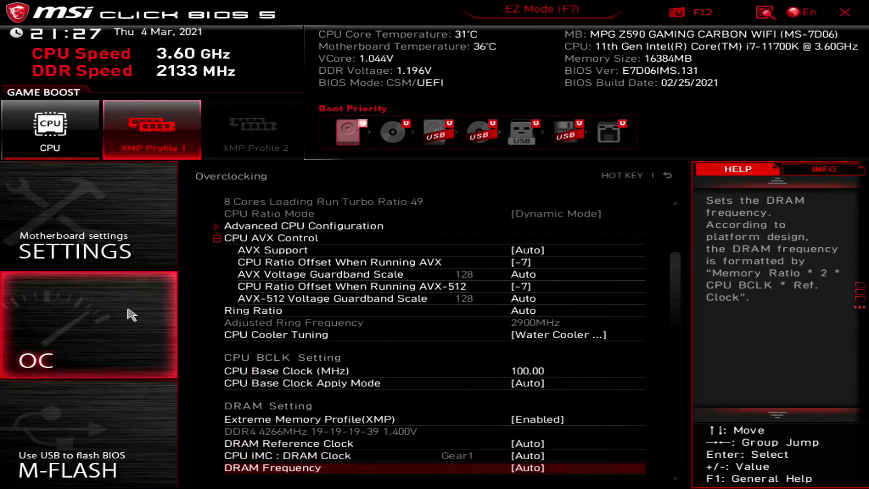
pyautogui.press('Down')
pyautogui.press('Down')
pyautogui.press('Down')
pyautogui.press('Down')
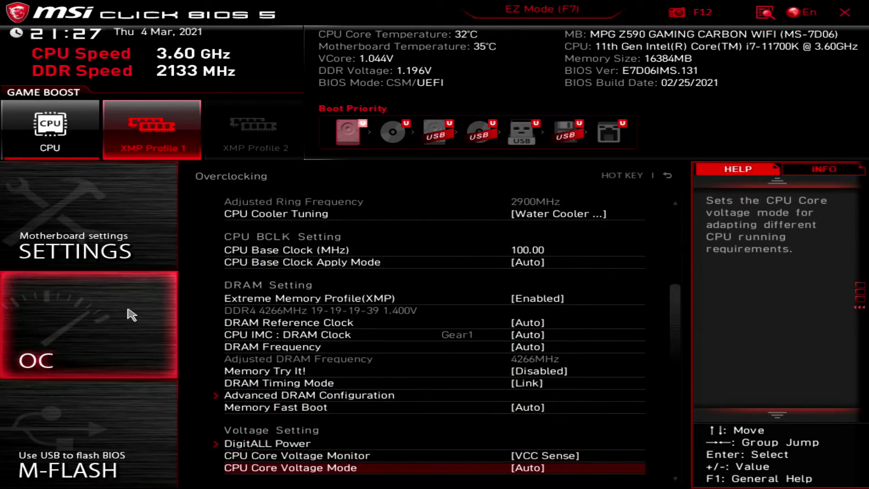
pyautogui.press('Up')
pyautogui.press('Return')
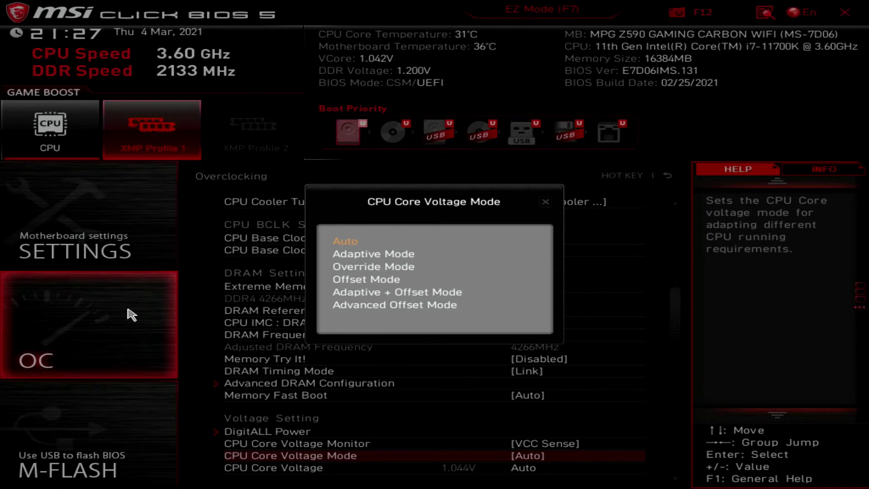
pyautogui.press('Down')
pyautogui.press('Return')
# Set the CPU Core Voltage to 1.450 V and save the BIOS changes.
pyautogui.press('Down')
pyautogui.press('Down')
pyautogui.press('Down')
pyautogui.press('Up')
pyautogui.press('Up')
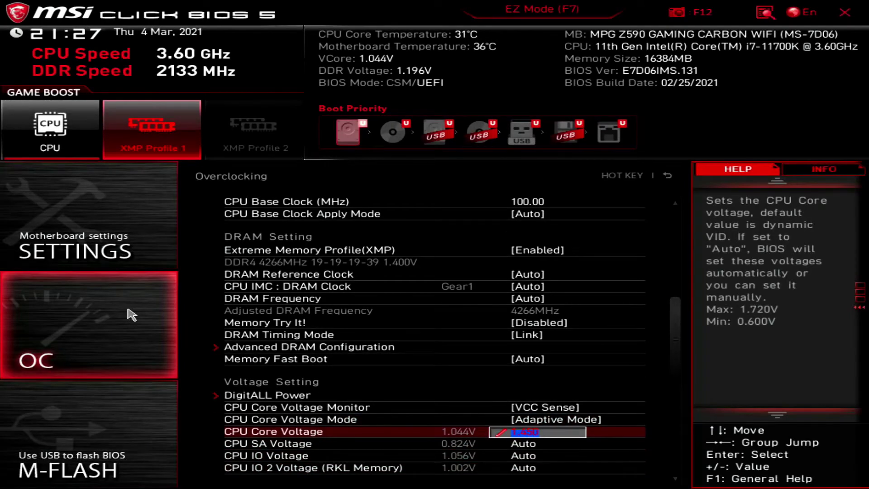
pyautogui.press('F10')
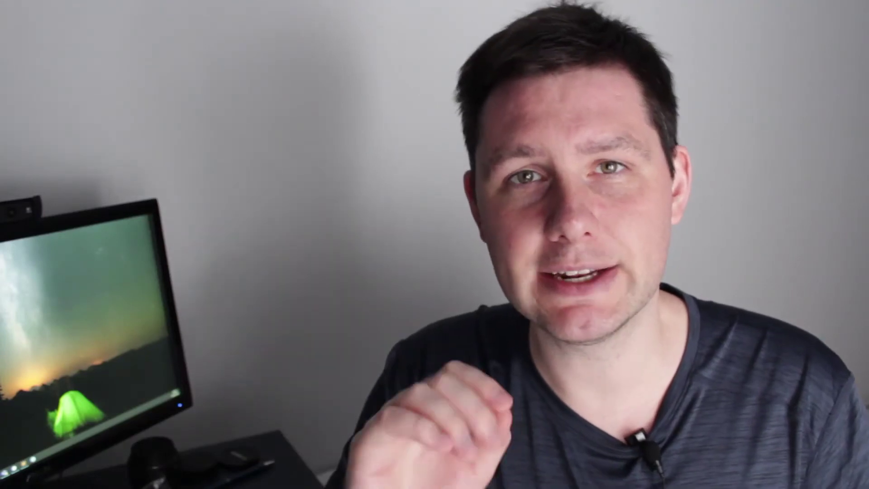